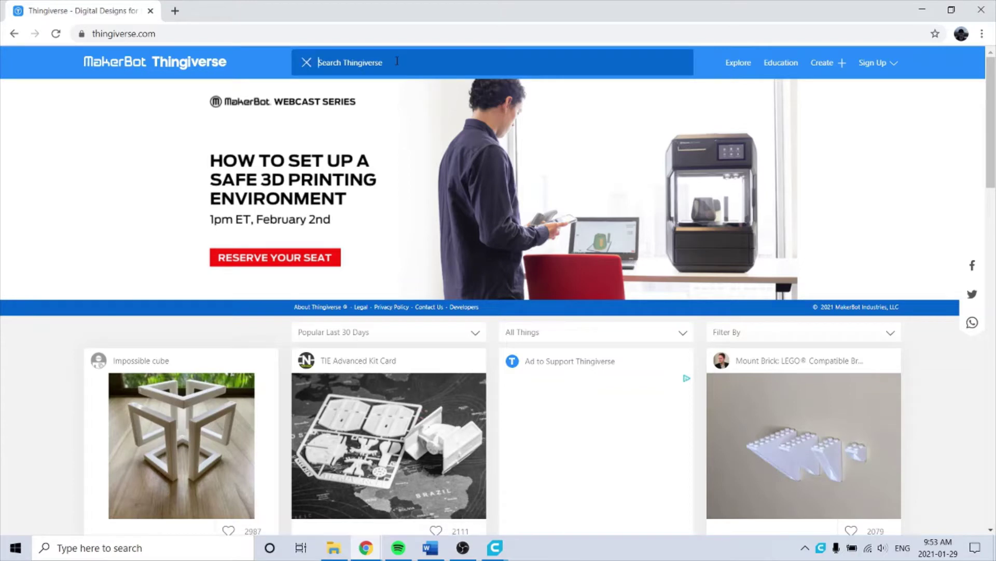
Search Thingiverse for 'arduino case'
click(397, 61)
text(arduino case)
key(Return)
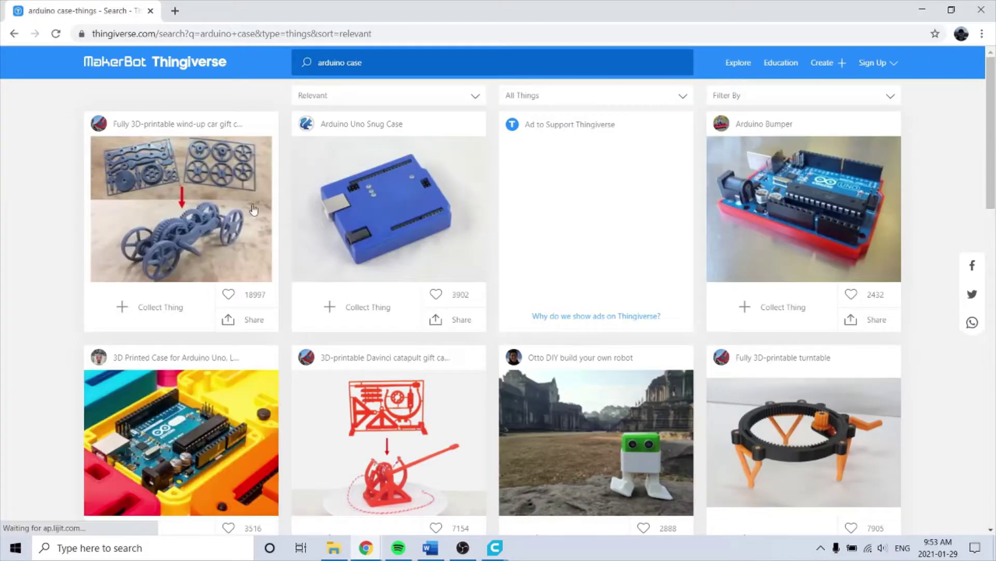
Open the Arduino Uno Snug Case listing from the search results
click(392, 213)
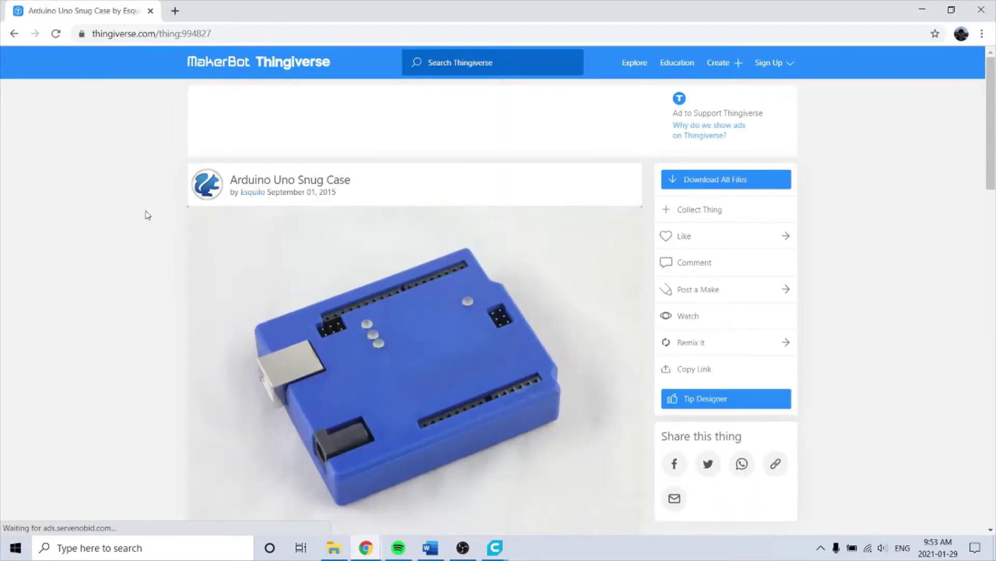
scroll(139, 207, down, 3)
scroll(169, 407, up, 1)
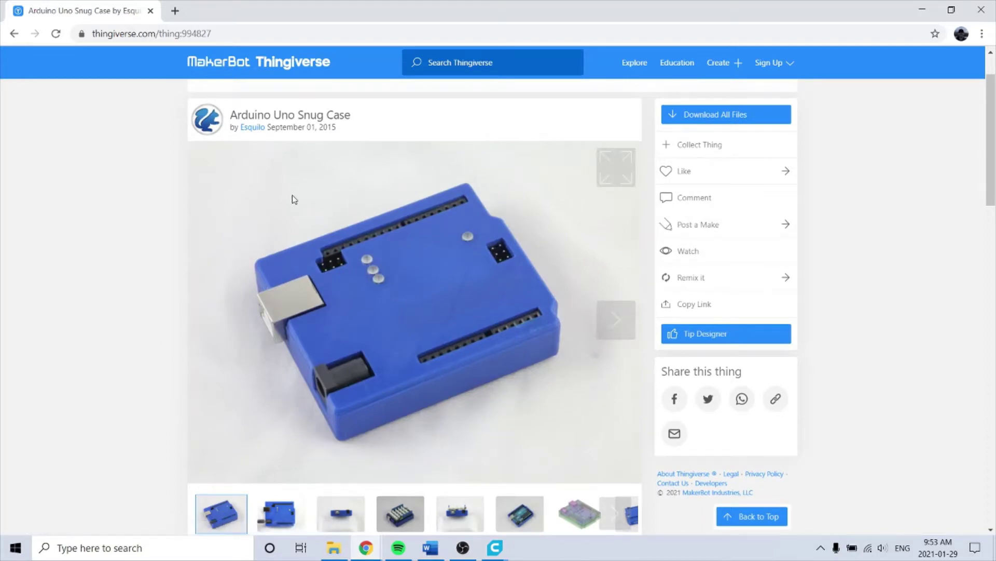
scroll(312, 312, down, 1)
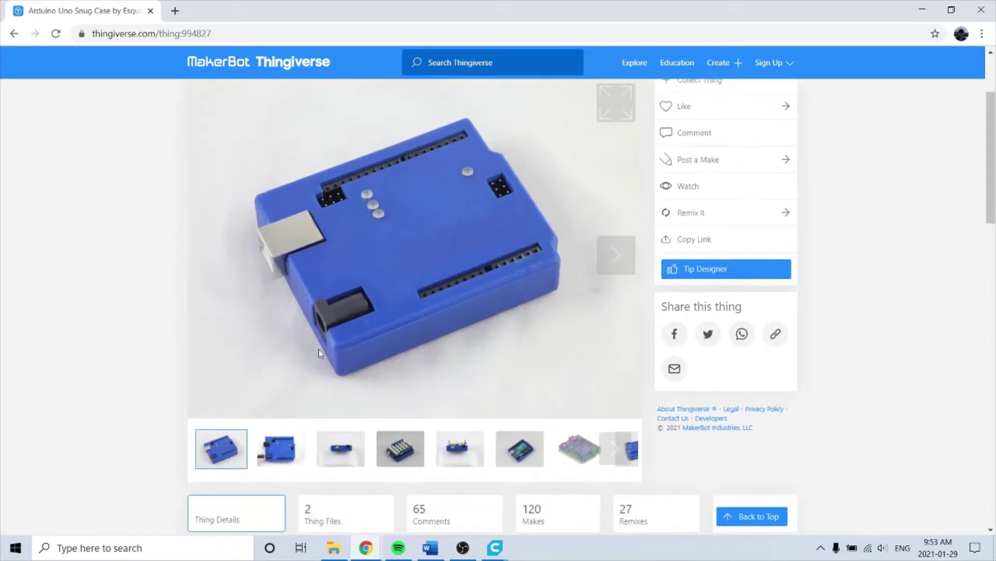
Browse the case photos: top-down, side, blue plate and its 3D render
click(289, 454)
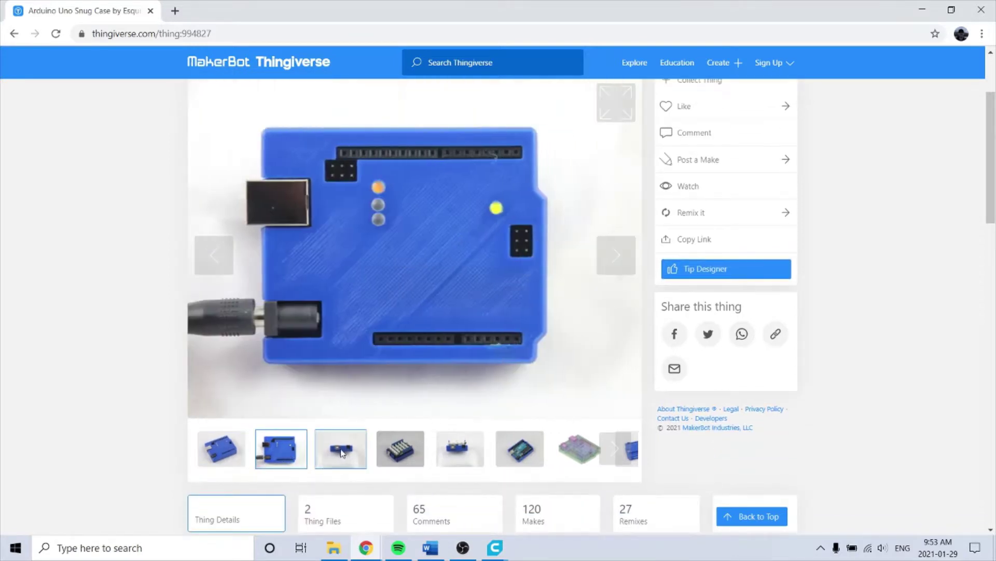
click(366, 455)
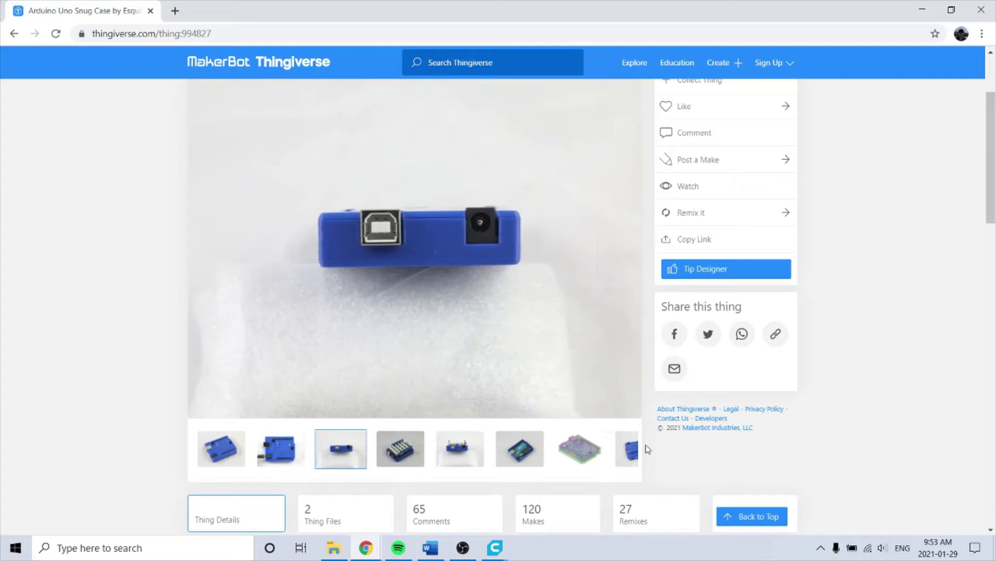
click(618, 449)
click(618, 448)
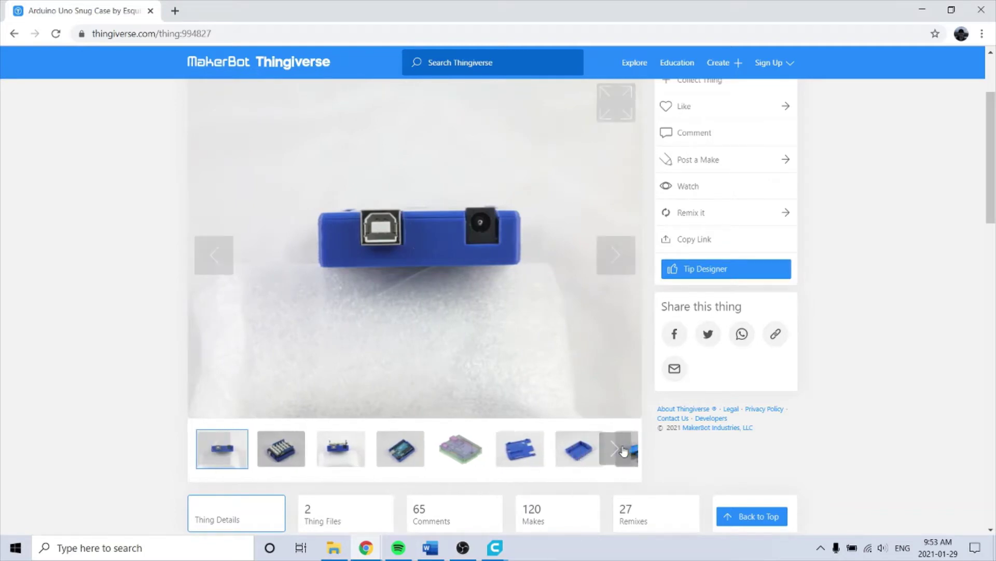
click(524, 449)
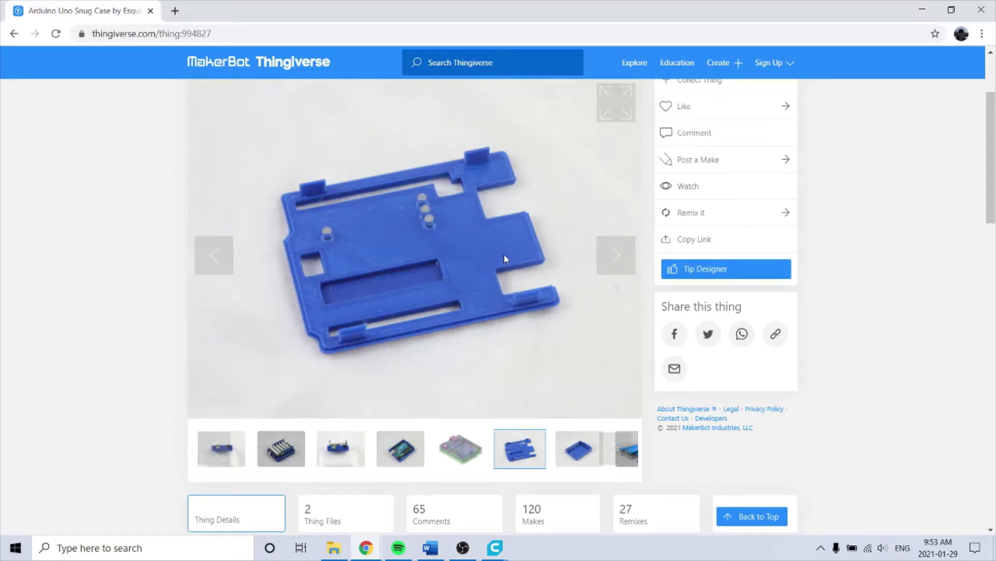
click(617, 448)
click(618, 449)
click(517, 440)
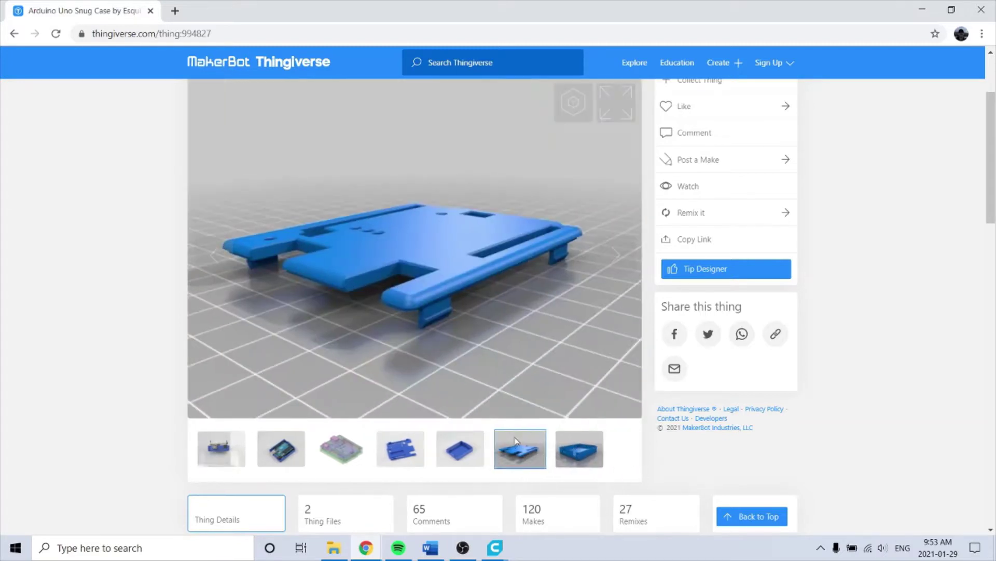
scroll(467, 431, down, 4)
Download arduino_uno_top.stl and arduino_uno_bottom.stl, then bring up the Cura top-case project
click(341, 318)
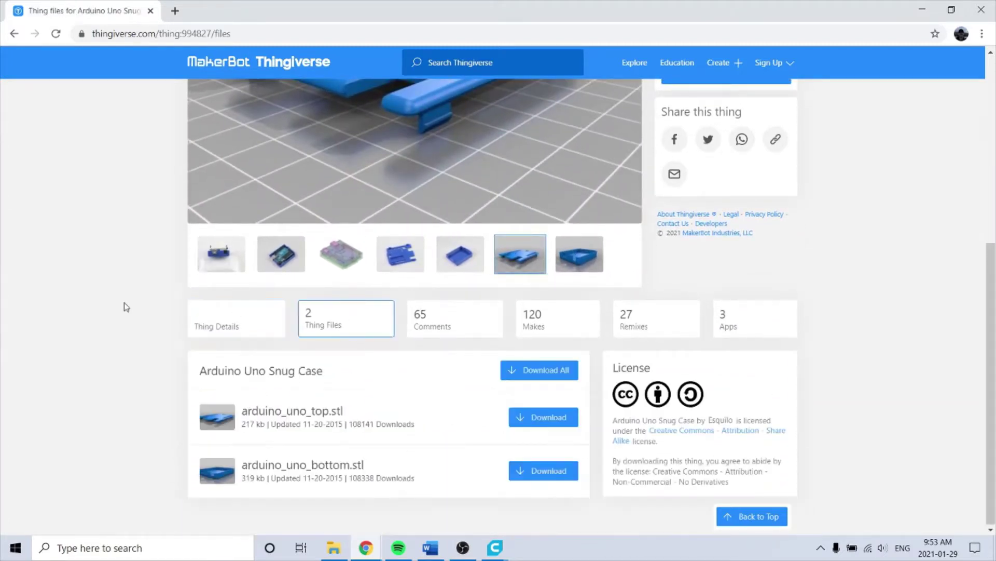
click(560, 421)
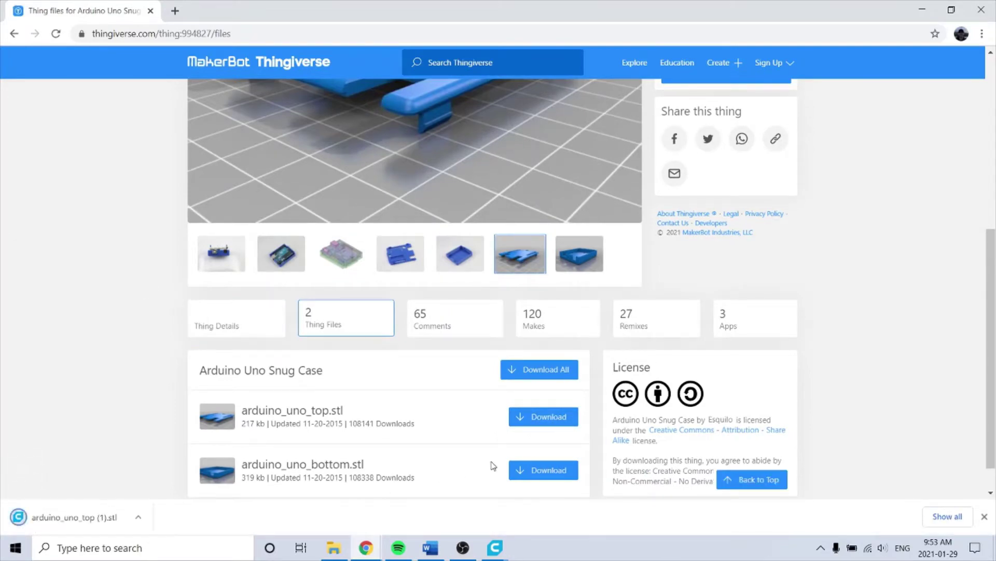
click(543, 471)
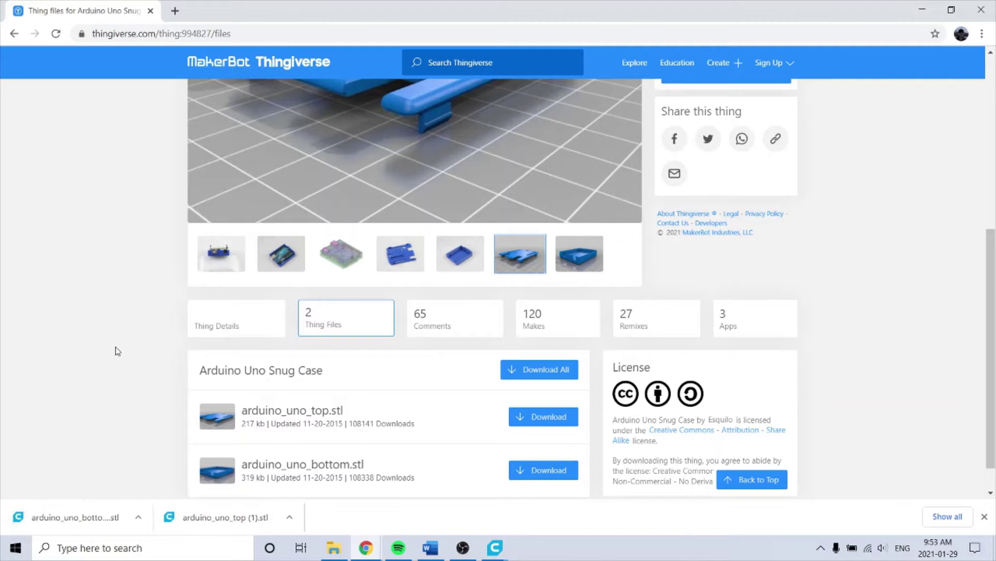
mouse_move(494, 547)
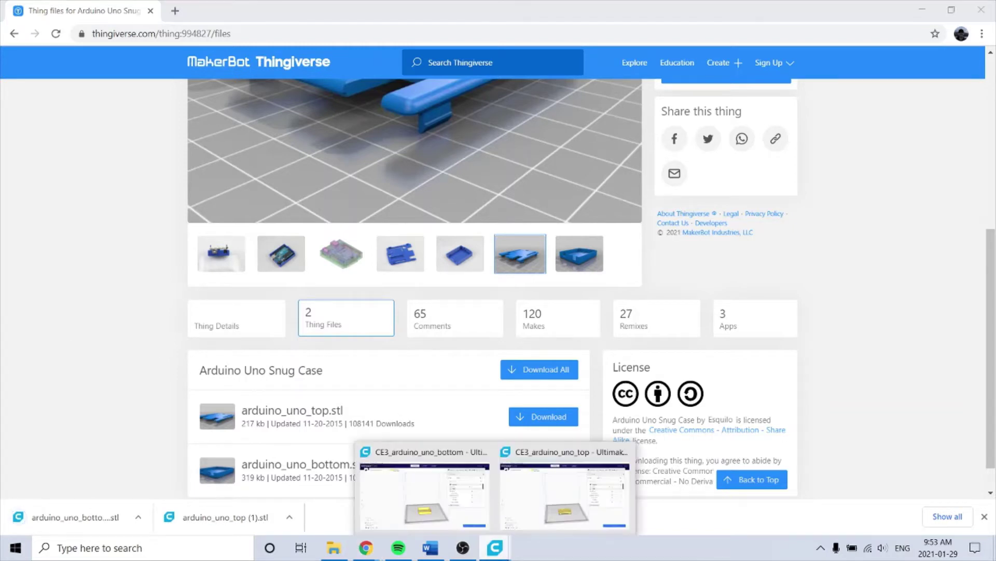
click(556, 503)
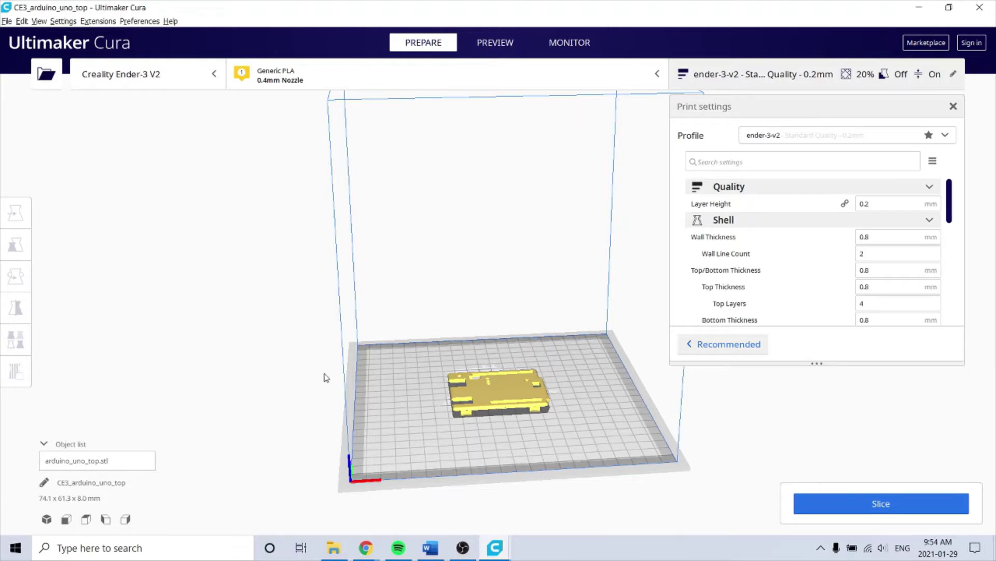
Back on the Thingiverse file list, search Google for 'cura' in a new tab
mouse_move(366, 547)
click(459, 523)
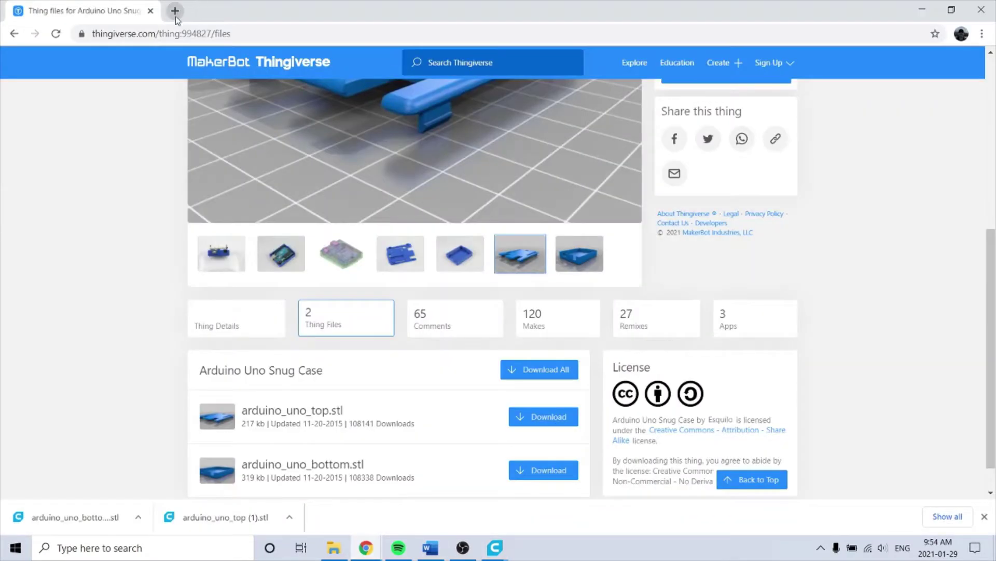
click(176, 16)
text(cura)
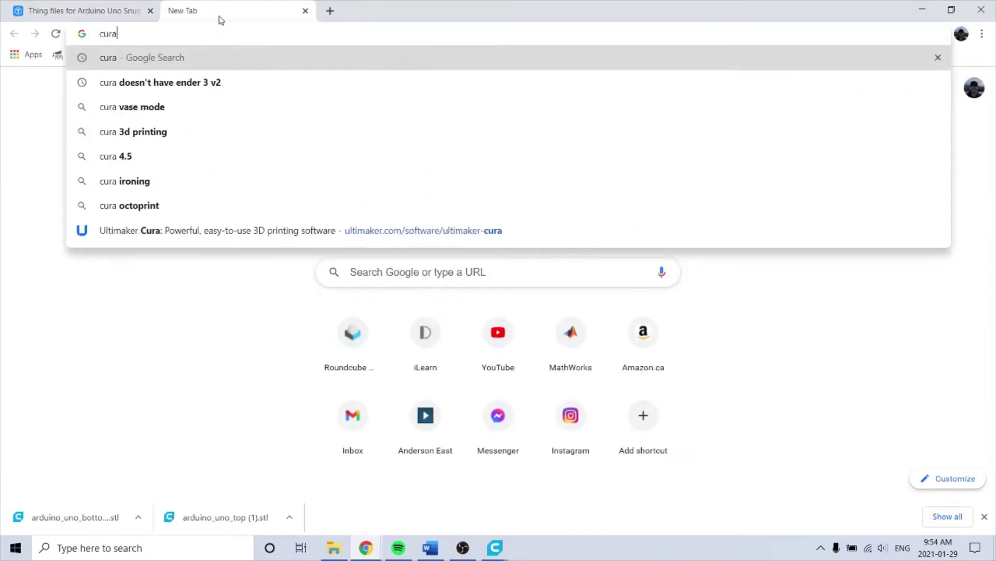
key(Return)
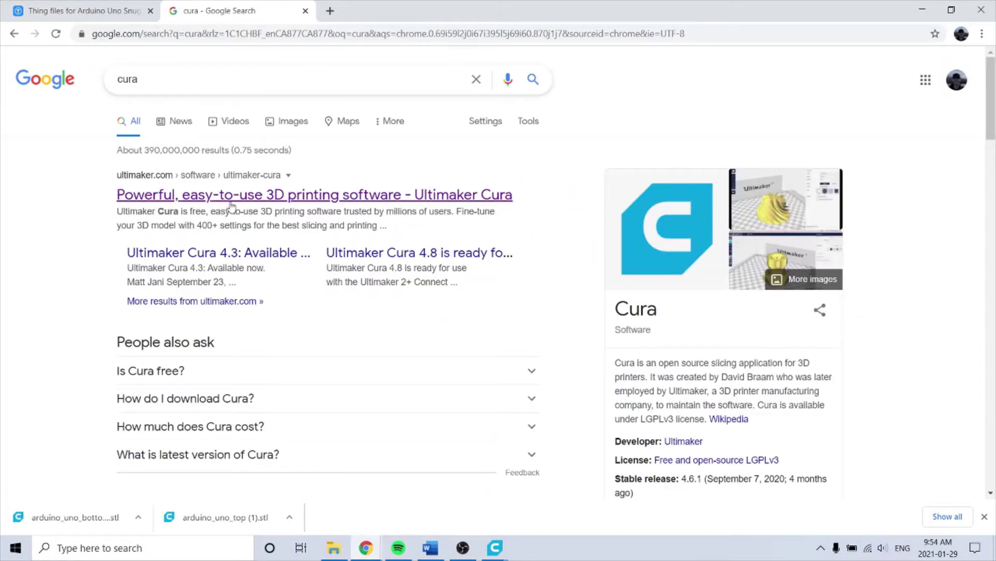
Open the Ultimaker Cura software page, then switch to the Cura bottom-case project
click(231, 198)
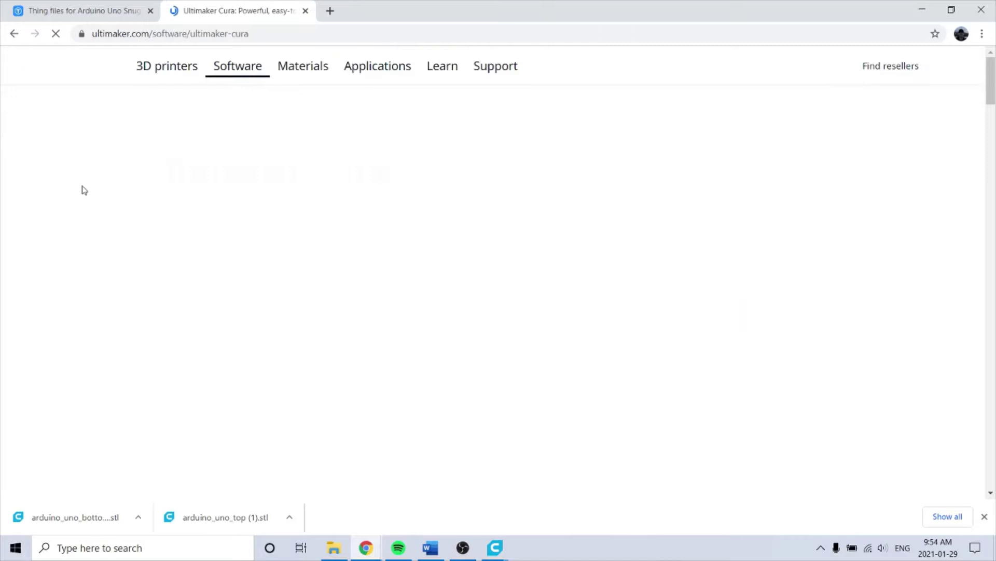
scroll(107, 429, down, 1)
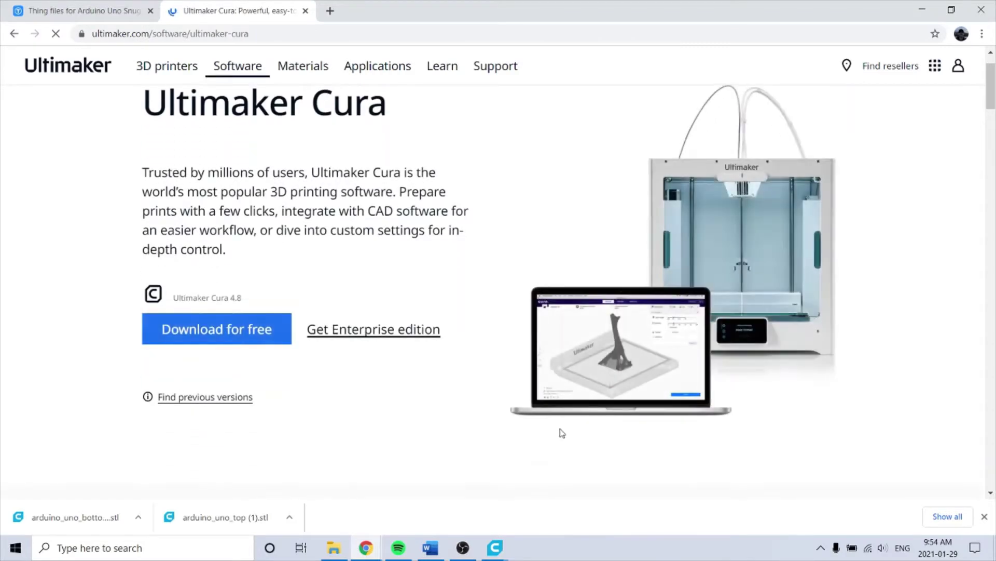
mouse_move(495, 548)
click(445, 488)
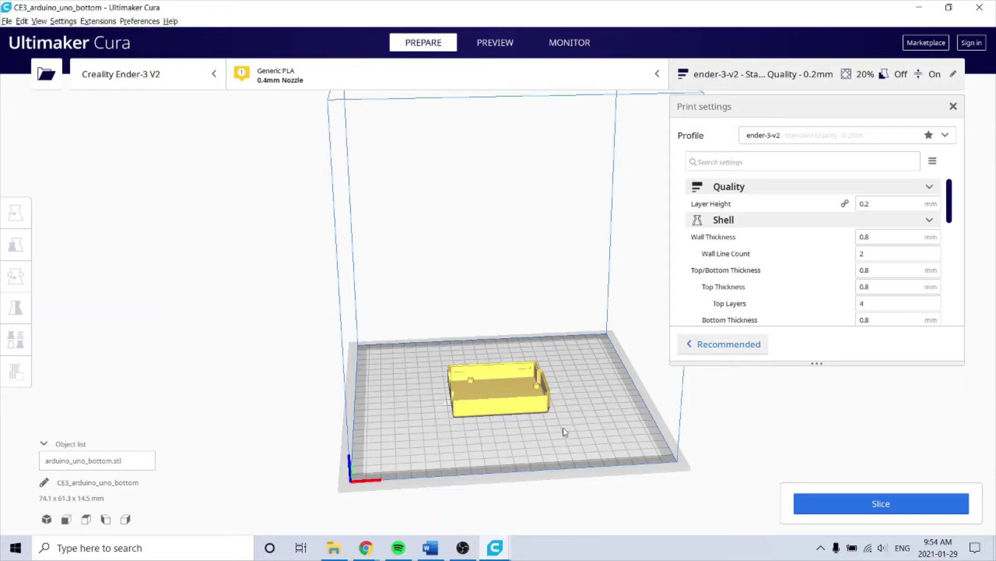
Review the bottom case's layer height and wall line count in custom print settings
right_drag(565, 432, 472, 421)
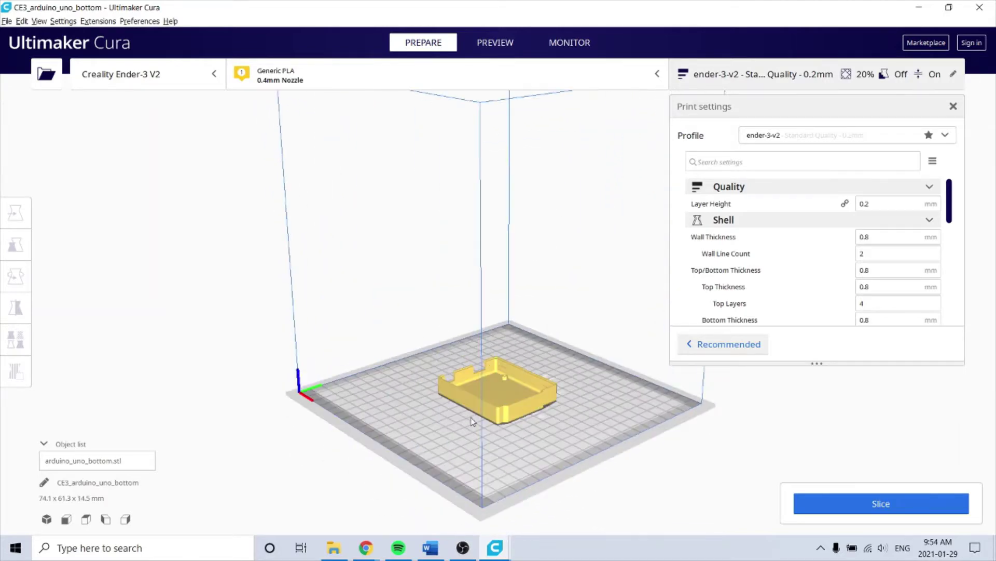
click(870, 206)
scroll(885, 242, down, 1)
click(886, 215)
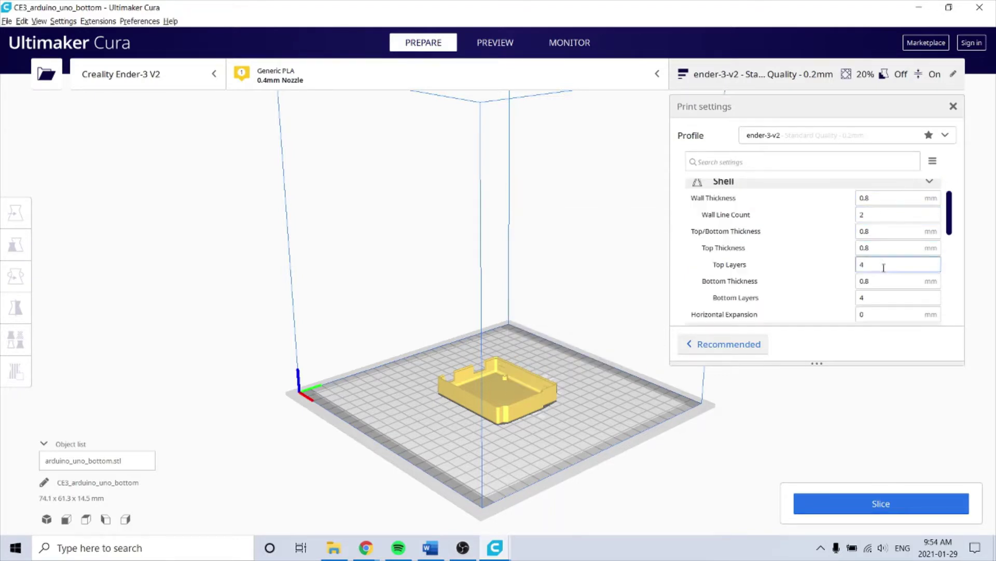
scroll(891, 263, down, 2)
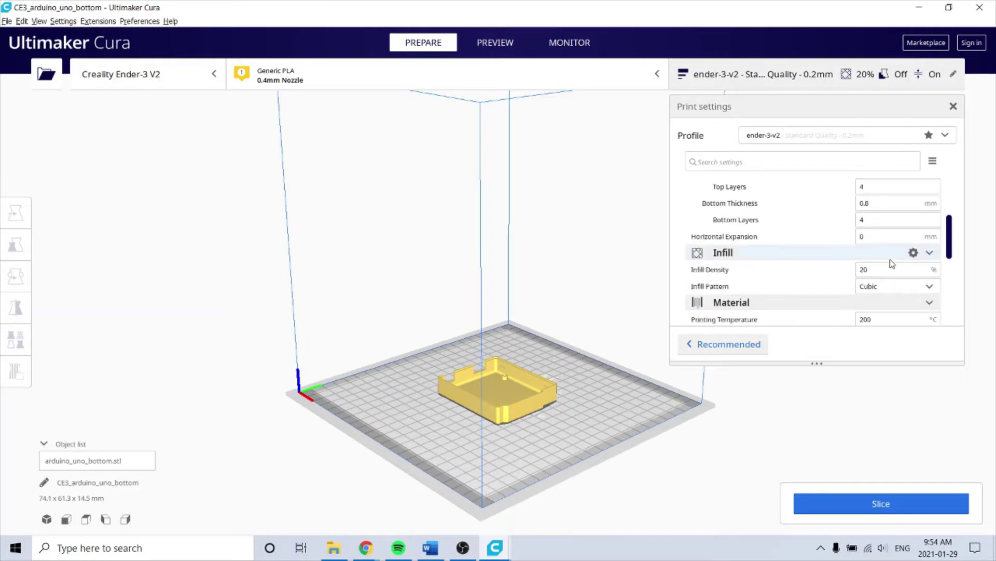
Check the infill, material and support settings, keeping Build Plate Adhesion set to Brim
scroll(891, 263, down, 1)
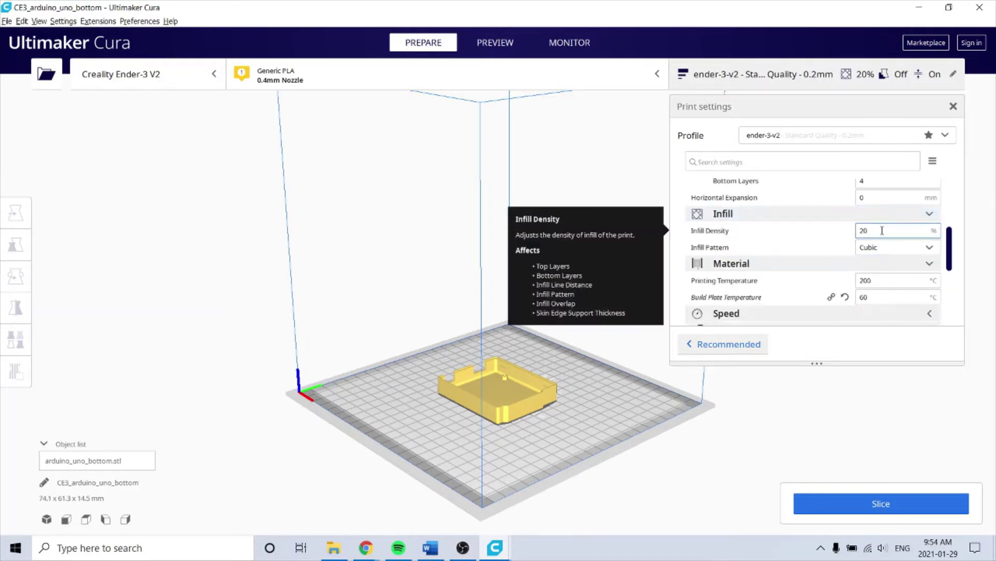
scroll(884, 233, down, 1)
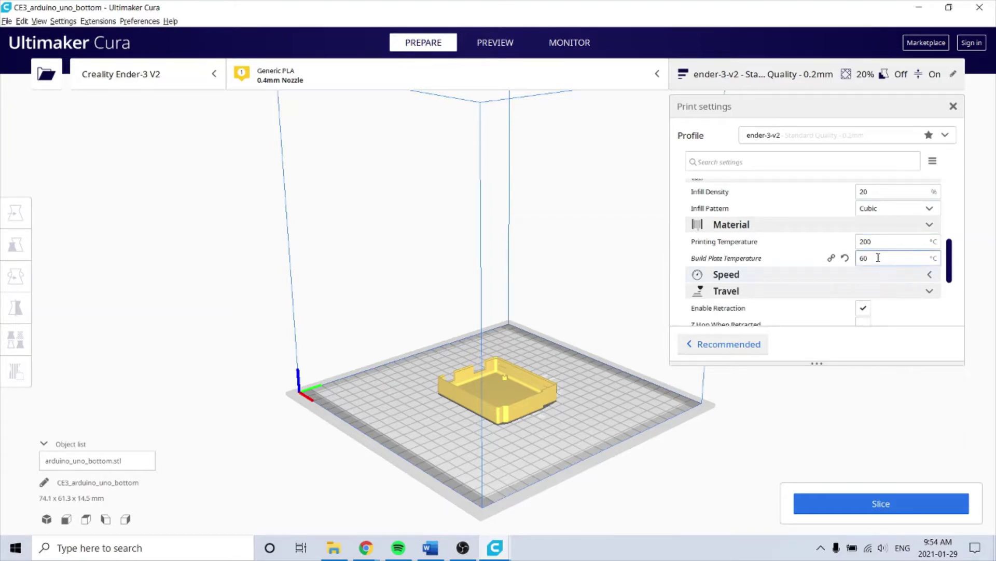
scroll(878, 257, down, 2)
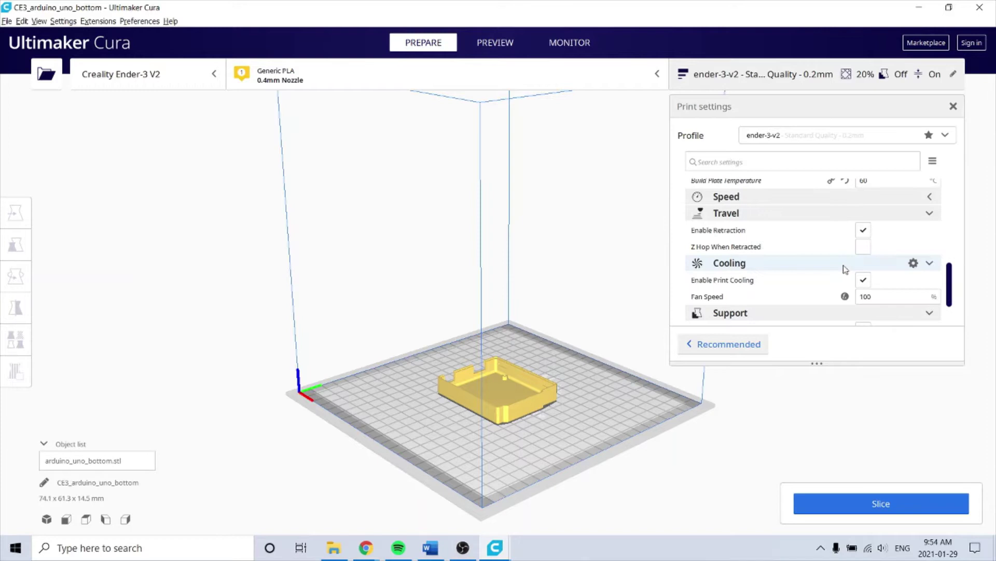
scroll(845, 269, down, 2)
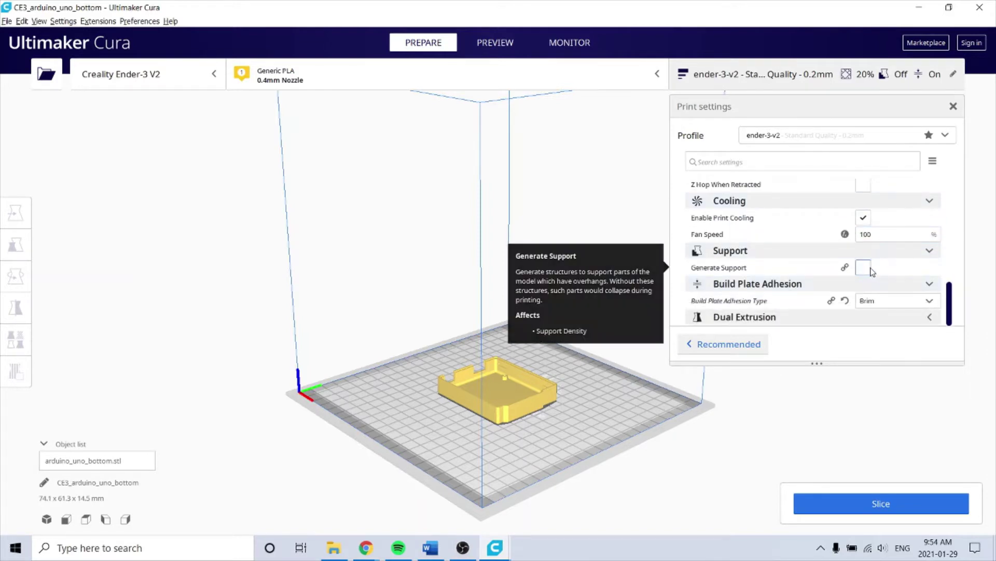
click(892, 303)
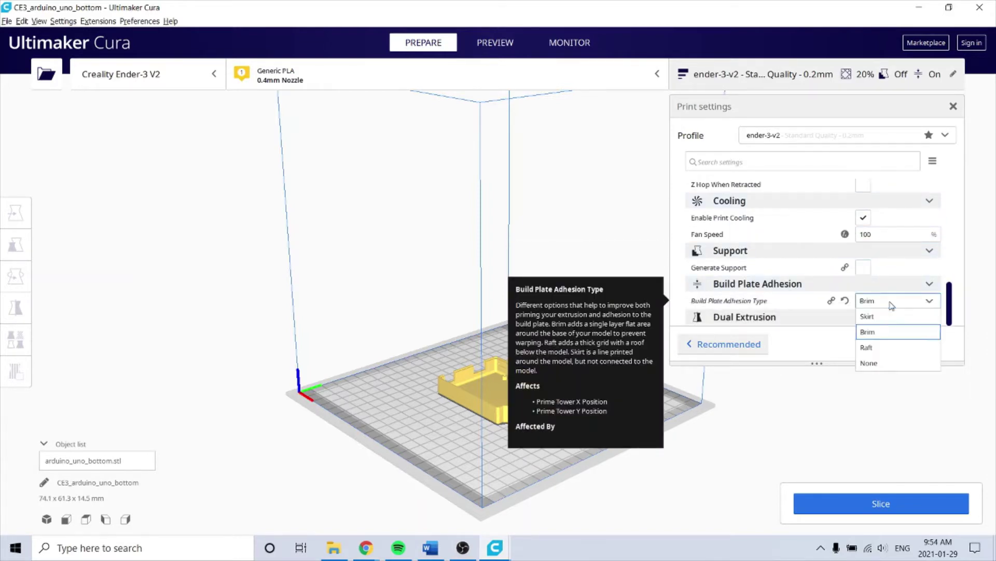
click(893, 338)
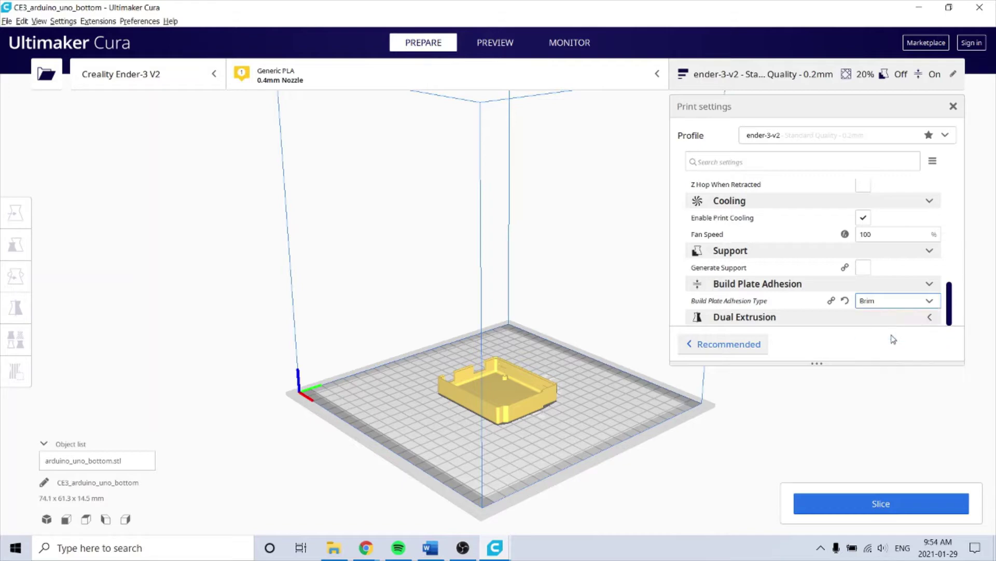
Slice the bottom case, estimated at 2 h 29 min and 17 g
click(896, 503)
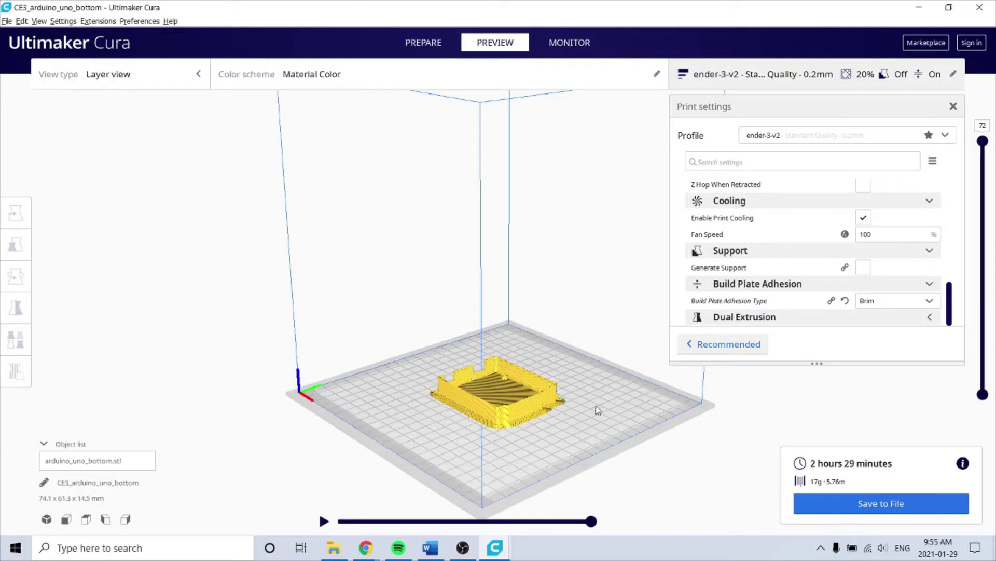
right_drag(596, 407, 517, 399)
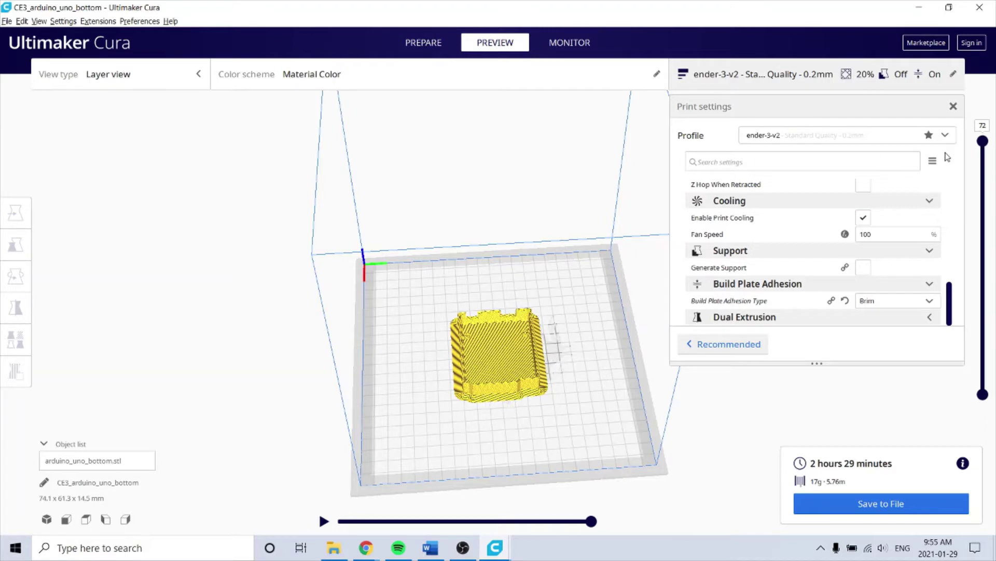
drag(986, 143, 971, 228)
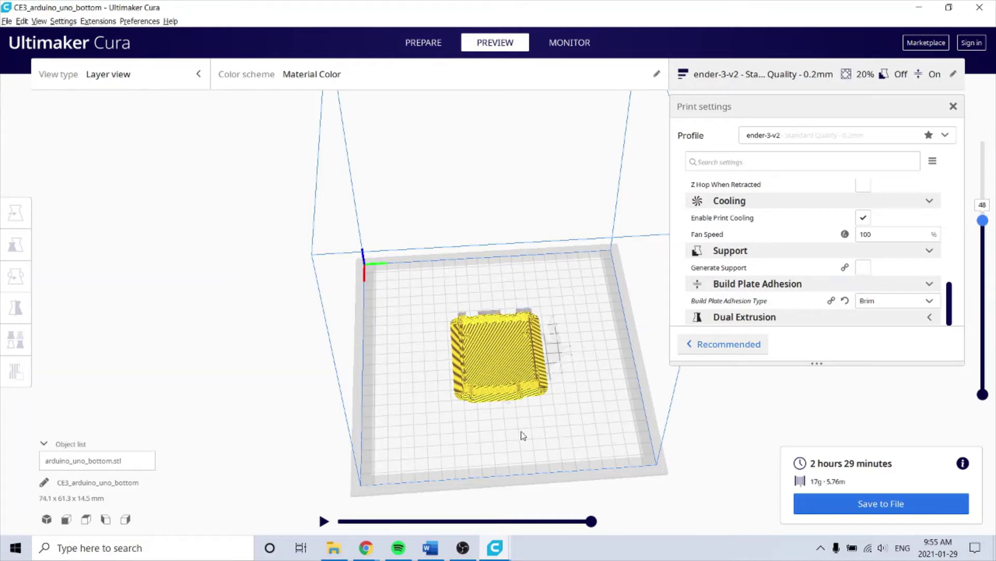
right_drag(523, 435, 594, 316)
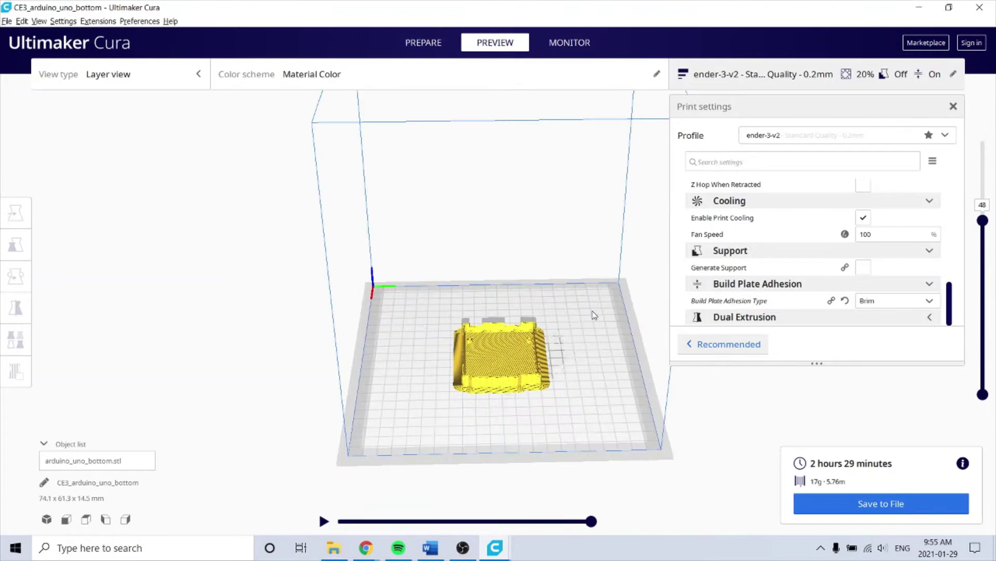
Step the layer preview from layer 31 to the first layer and back, replaying the top path
drag(986, 223, 983, 278)
scroll(476, 433, up, 5)
middle_drag(640, 454, 603, 306)
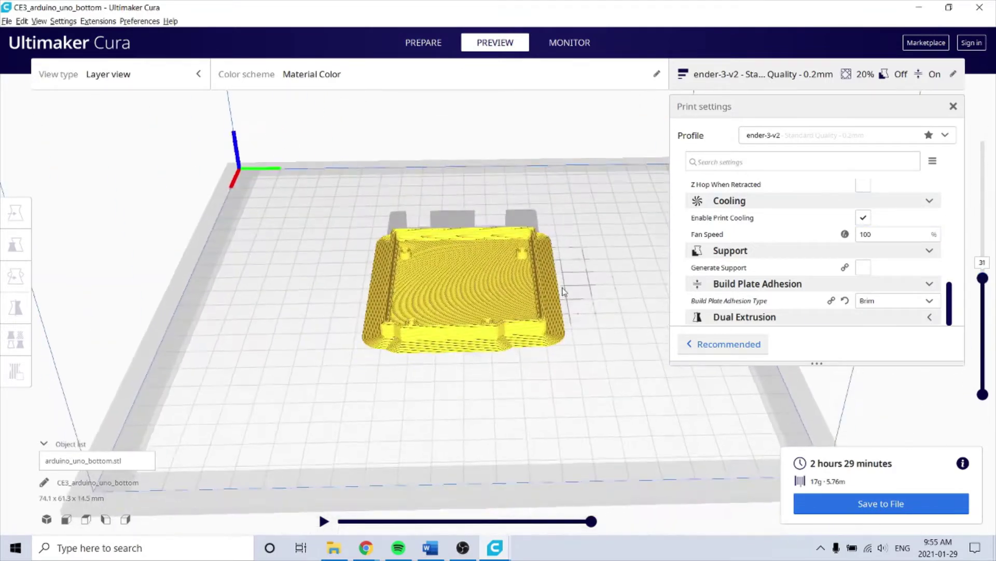
drag(991, 282, 992, 440)
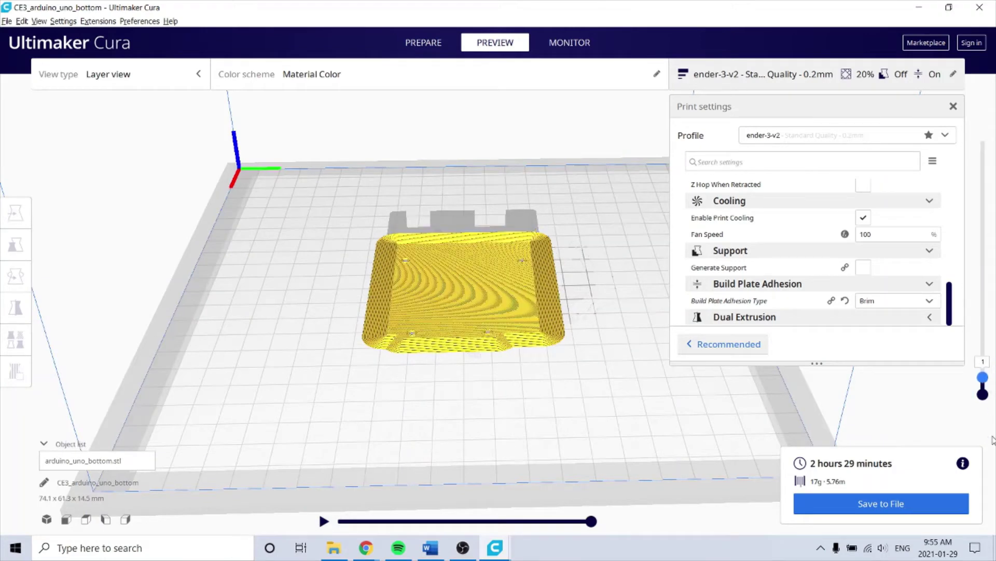
drag(983, 378, 983, 248)
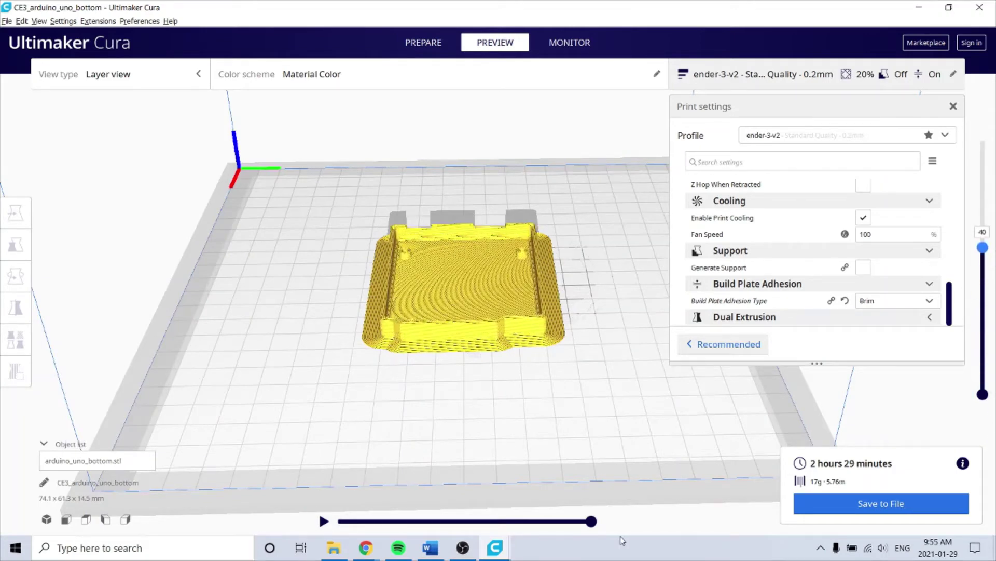
mouse_move(592, 523)
mouse_down()
mouse_move(391, 522)
mouse_move(542, 522)
mouse_move(598, 538)
mouse_up()
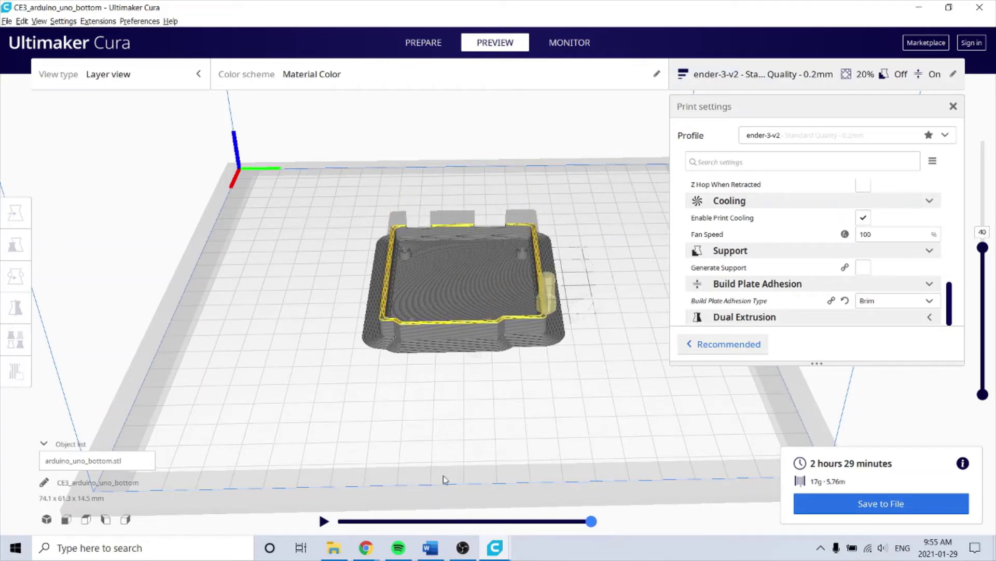
Switch to the CE3_arduino_uno_top project and select the top case model
click(497, 549)
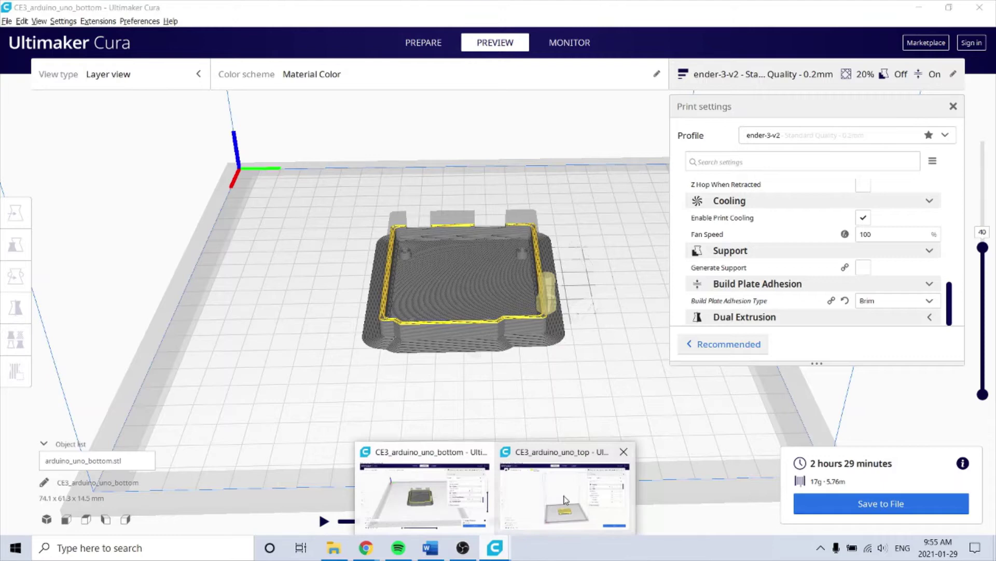
click(566, 499)
right_drag(583, 394, 415, 383)
click(494, 390)
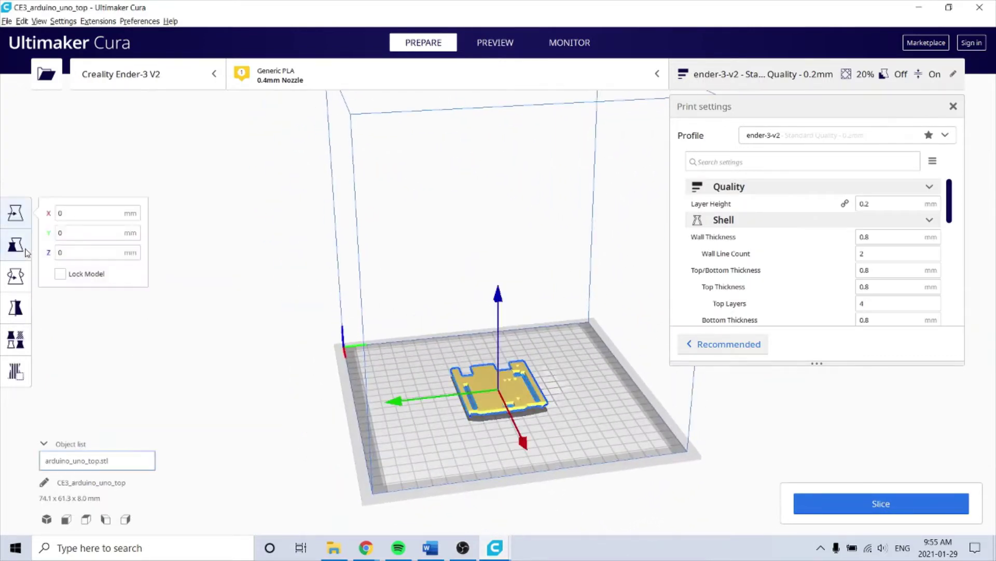
Flip the top case 180° with the Rotate tool
click(16, 276)
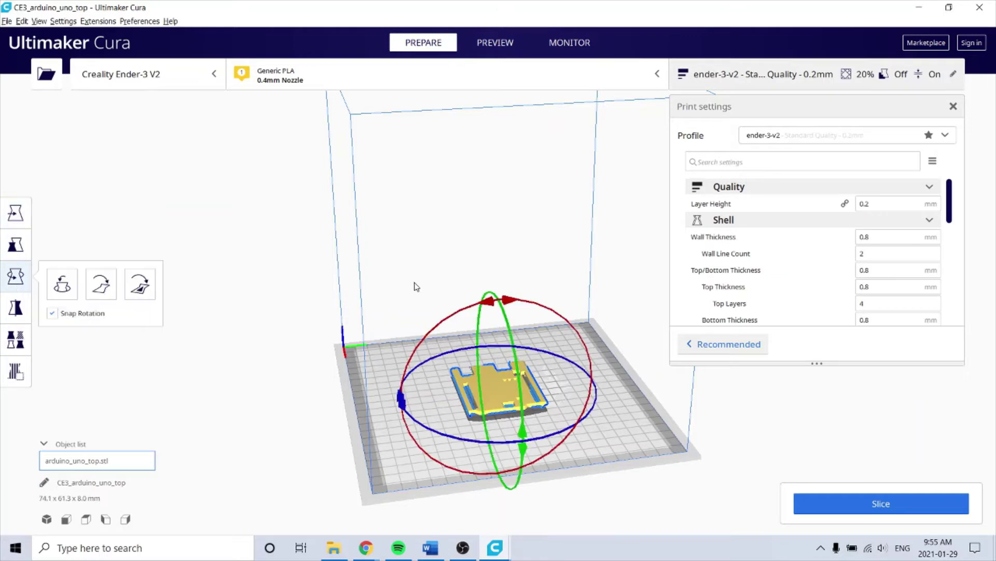
drag(515, 304, 454, 425)
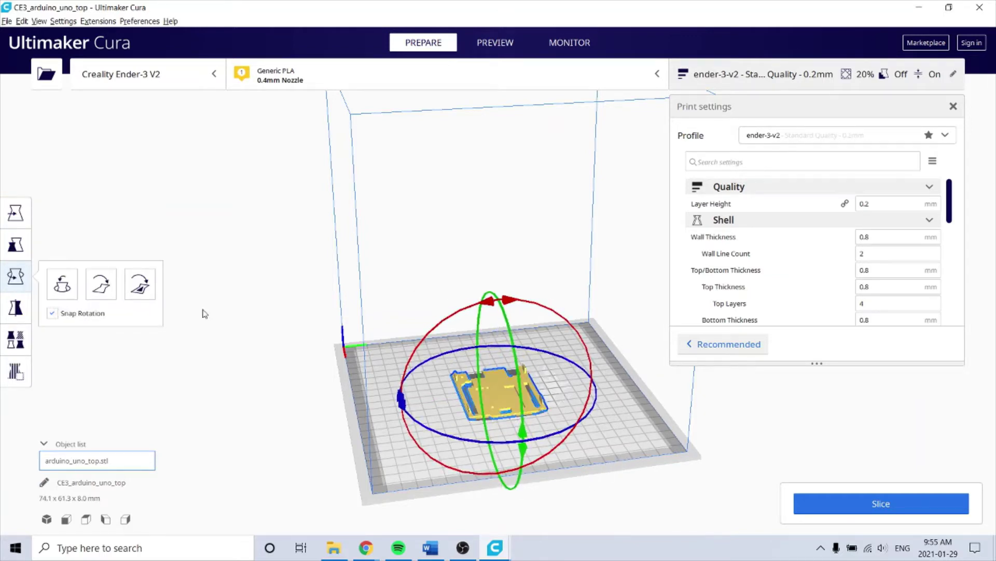
right_drag(572, 437, 550, 410)
scroll(838, 292, down, 3)
scroll(840, 288, down, 10)
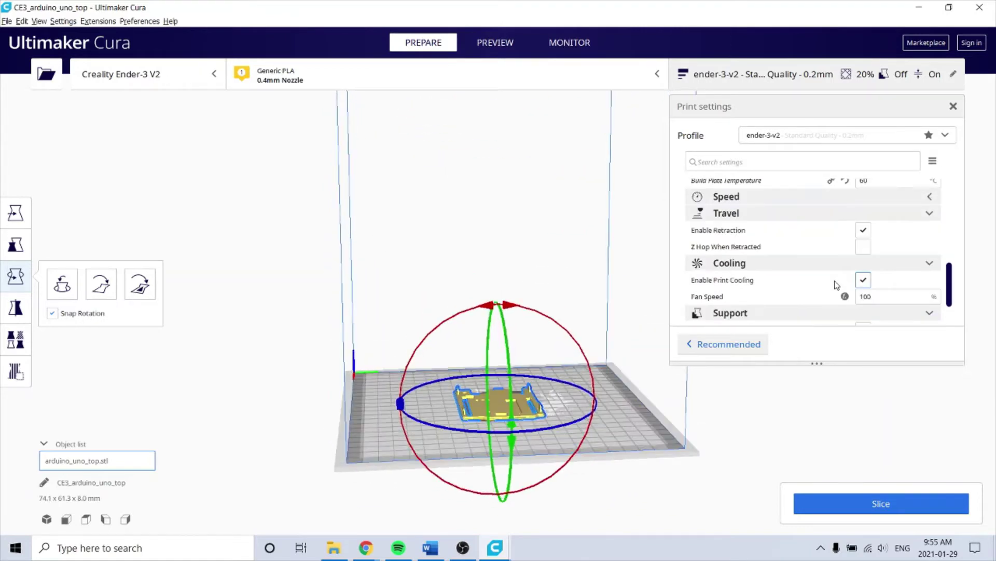
Slice the top case (1 h 26 min, 10 g, 3.23 m) and inspect its layers deselected
click(901, 506)
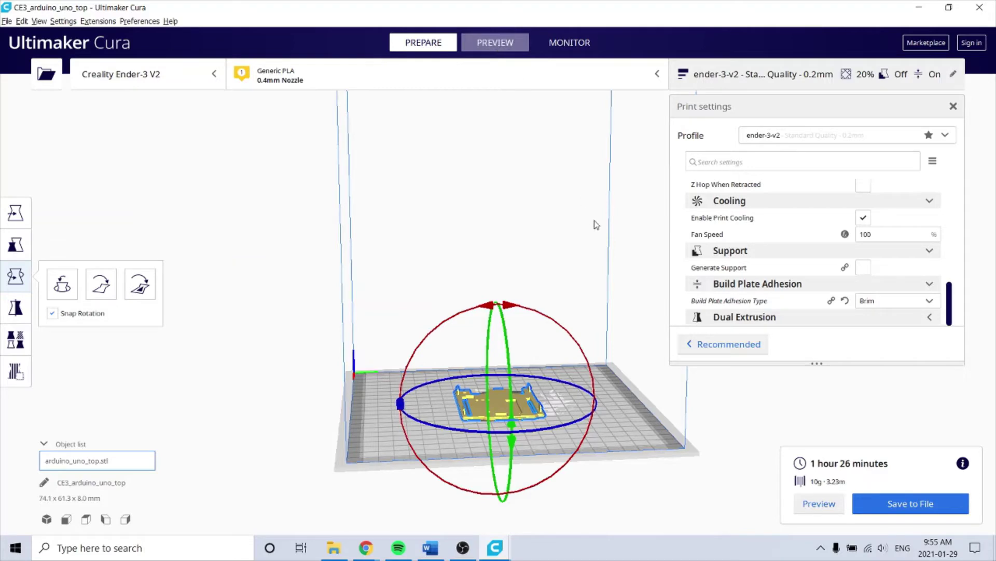
scroll(540, 410, up, 5)
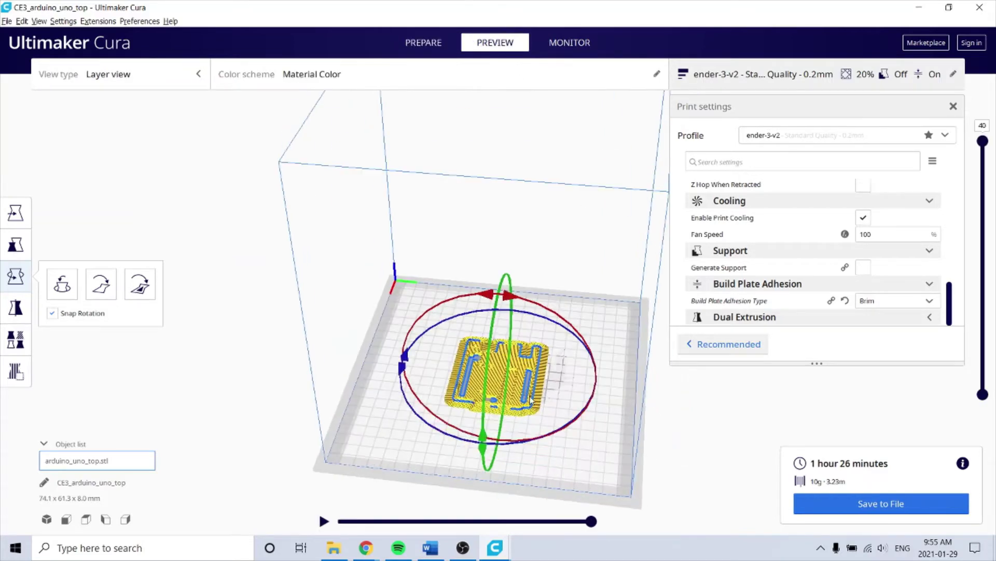
click(498, 378)
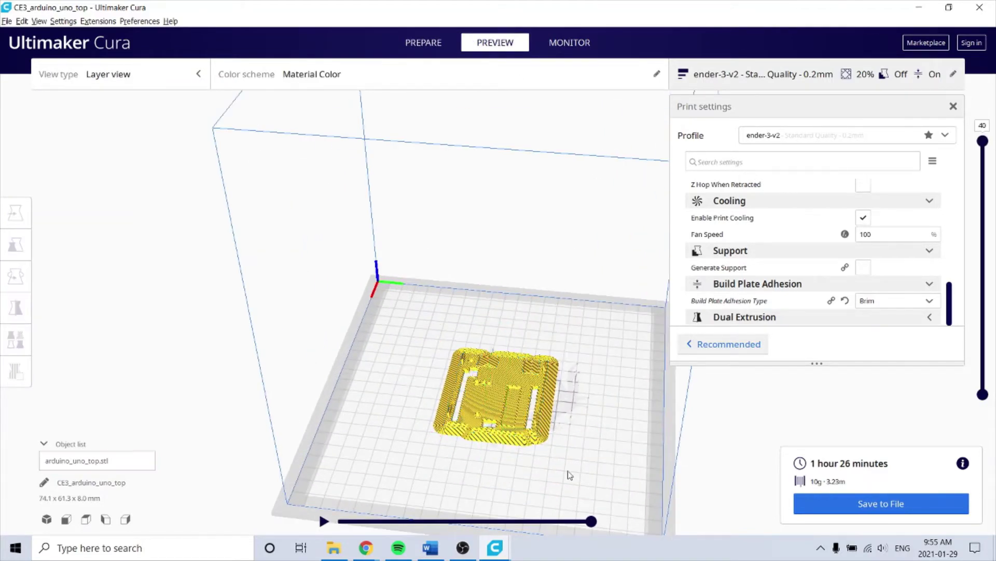
scroll(559, 454, down, 2)
right_drag(560, 478, 530, 450)
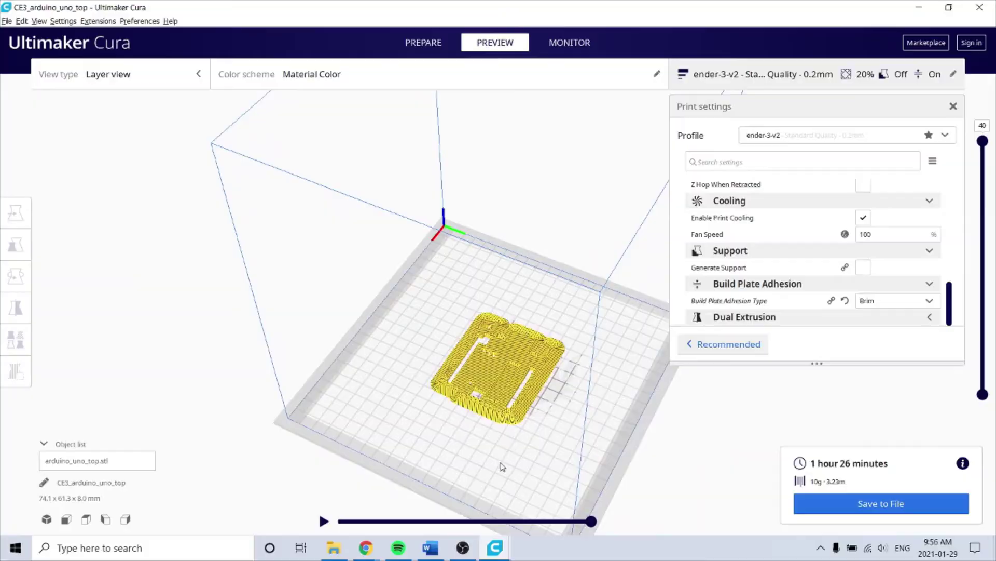